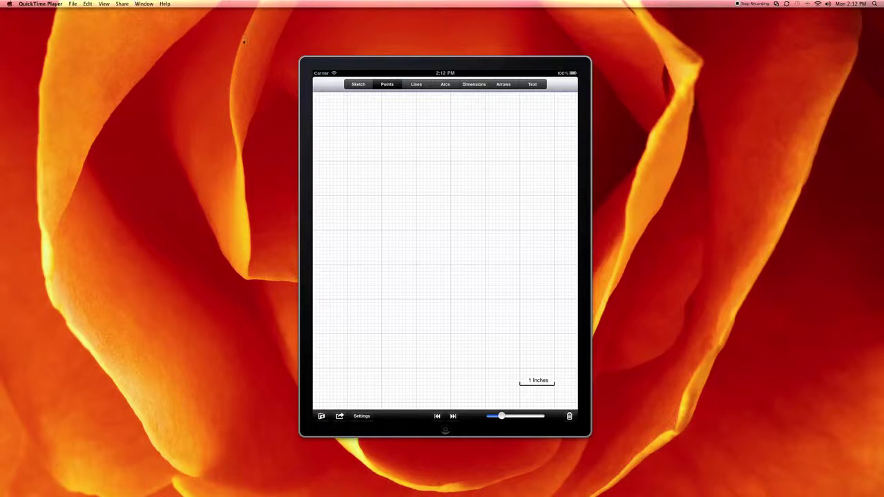
- Sketch a right triangle, then merge and adjust its vertices so the left side is vertical and the bottom level
{"action": "left_click", "coordinate": [356, 87]}
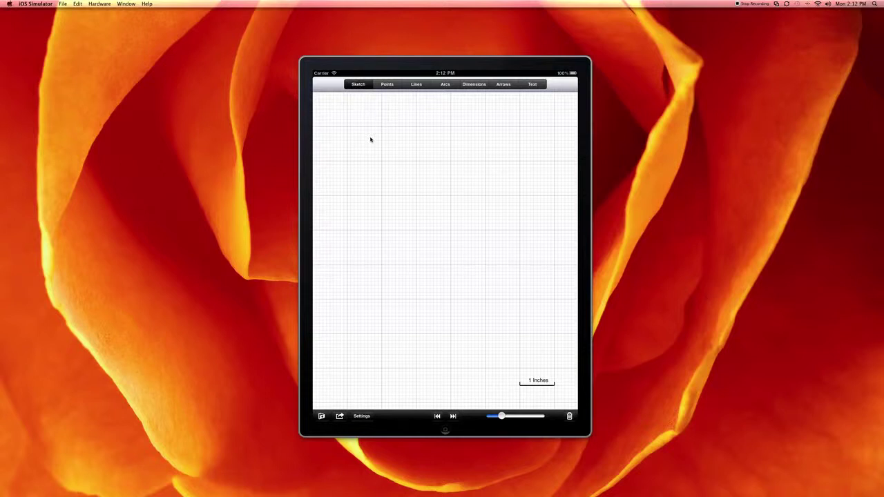
{"action": "mouse_move", "coordinate": [371, 140]}
{"action": "left_mouse_down"}
{"action": "mouse_move", "coordinate": [371, 319]}
{"action": "mouse_move", "coordinate": [525, 320]}
{"action": "mouse_move", "coordinate": [453, 263]}
{"action": "mouse_move", "coordinate": [389, 178]}
{"action": "mouse_move", "coordinate": [369, 132]}
{"action": "left_mouse_up"}
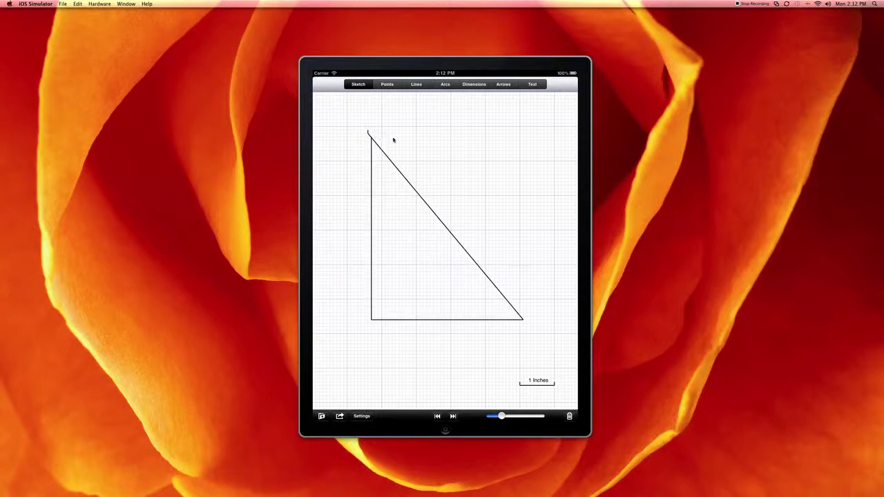
{"action": "left_click", "coordinate": [388, 86]}
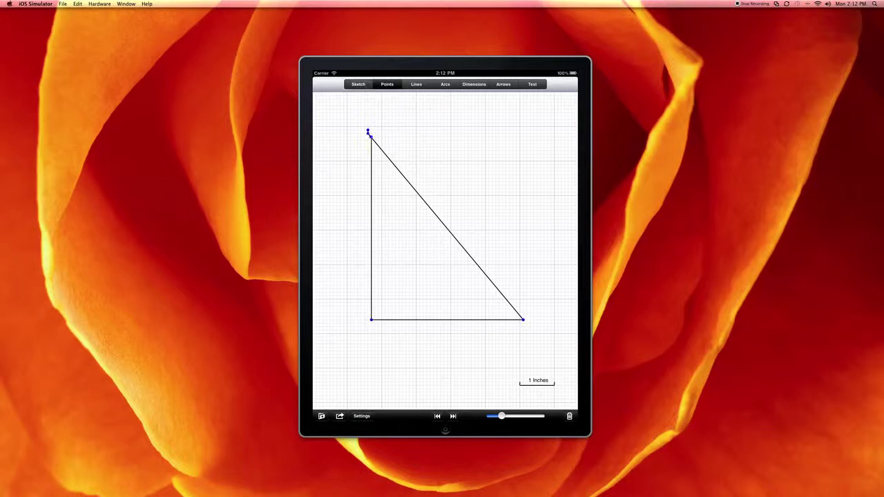
{"action": "left_click_drag", "start_coordinate": [369, 135], "coordinate": [372, 142]}
{"action": "left_click_drag", "start_coordinate": [372, 319], "coordinate": [372, 320]}
{"action": "left_click_drag", "start_coordinate": [523, 322], "coordinate": [525, 322]}
- Dimension the triangle's bottom edge and set the drawing scale to 2 Inches
{"action": "left_click", "coordinate": [472, 86]}
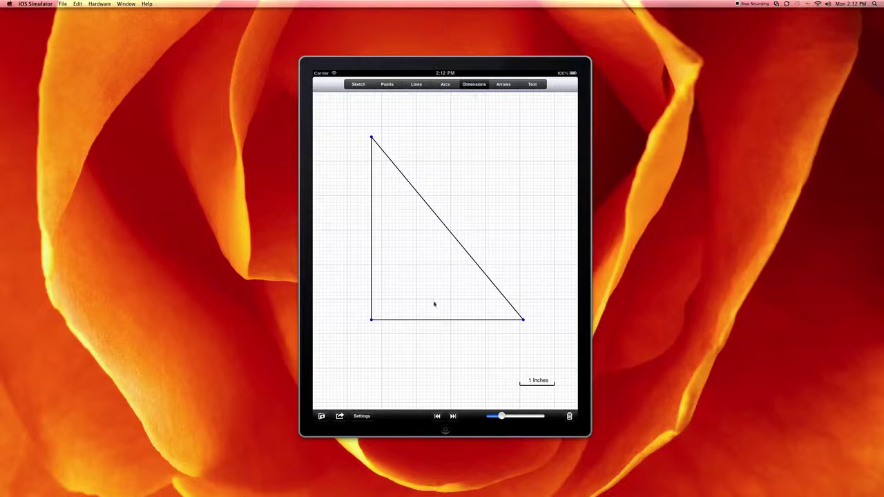
{"action": "left_click", "coordinate": [429, 323]}
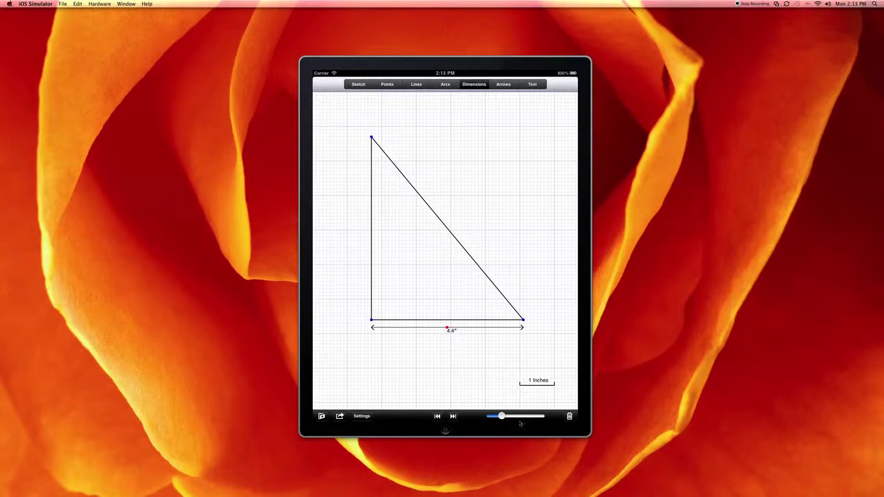
{"action": "left_click_drag", "start_coordinate": [502, 416], "coordinate": [509, 418]}
- Shorten the bottom edge to 8.0" by moving the right vertex, and dimension the 10.6" left side
{"action": "left_click", "coordinate": [388, 84]}
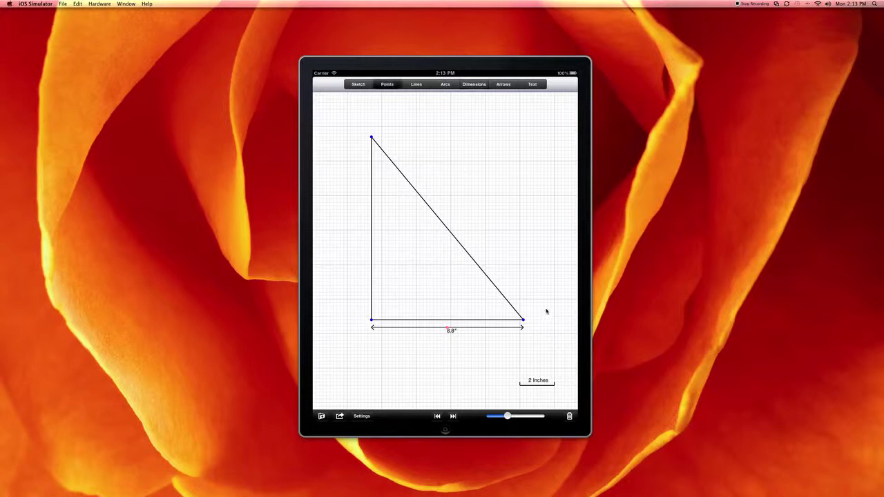
{"action": "left_click_drag", "start_coordinate": [537, 339], "coordinate": [517, 344]}
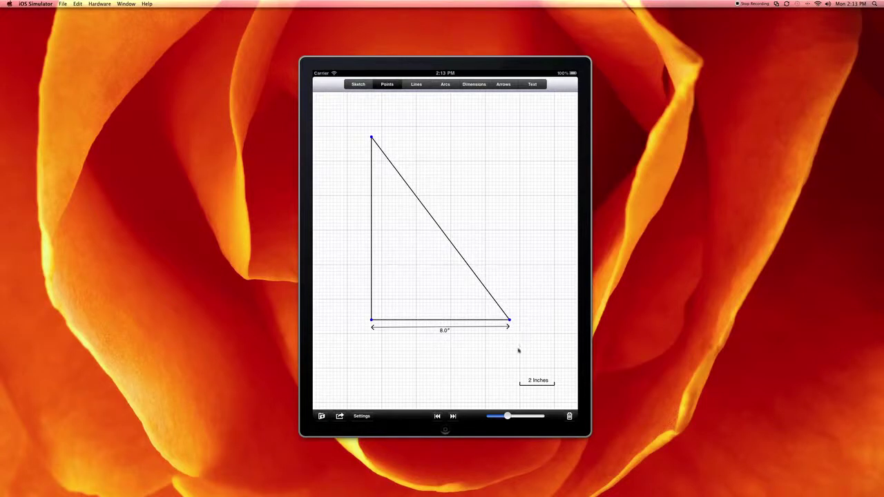
{"action": "left_click", "coordinate": [474, 84]}
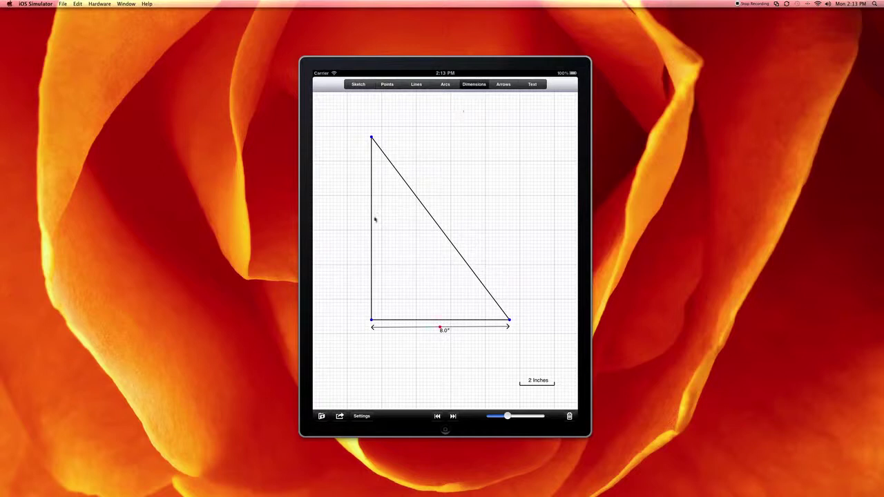
{"action": "left_click", "coordinate": [371, 230]}
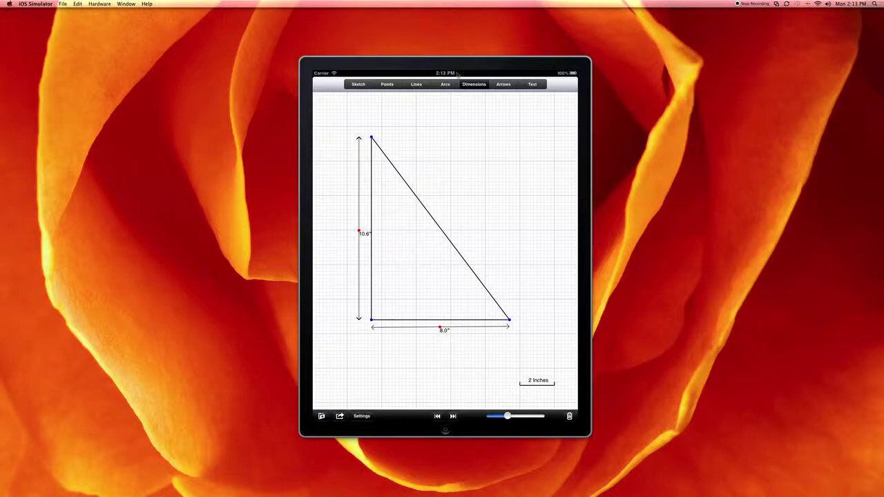
- Add an angle dimension at the right vertex and raise it, giving 68° and a 10.1" lower side
{"action": "left_click", "coordinate": [510, 322]}
{"action": "left_click", "coordinate": [388, 86]}
{"action": "left_click_drag", "start_coordinate": [531, 266], "coordinate": [498, 362]}
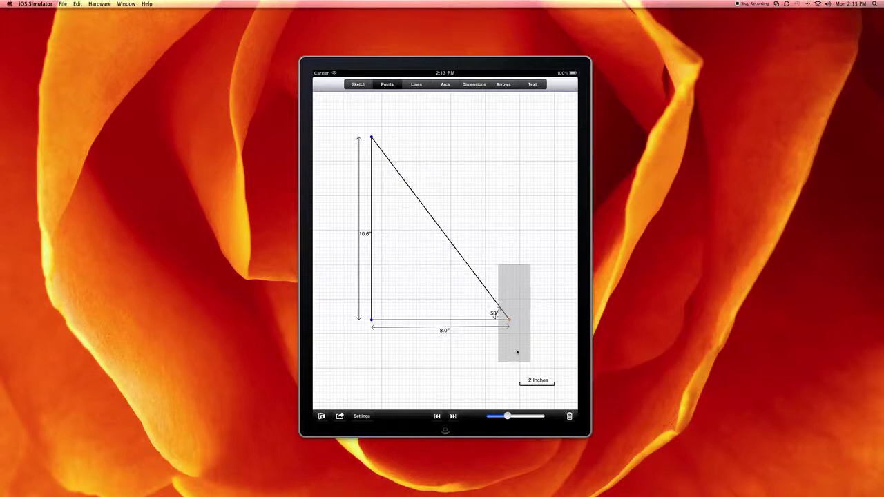
{"action": "left_click_drag", "start_coordinate": [516, 352], "coordinate": [510, 236]}
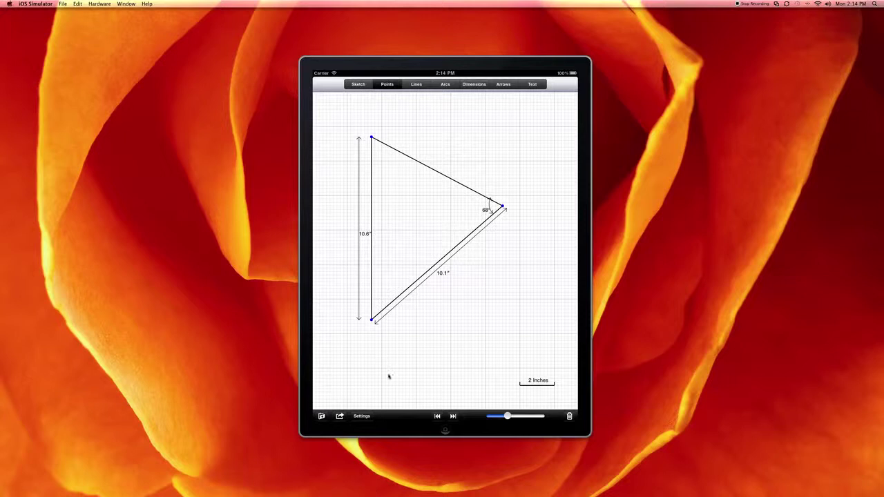
- Set the default arc radius slider to 0.7" in Settings and close them
{"action": "left_click", "coordinate": [362, 416]}
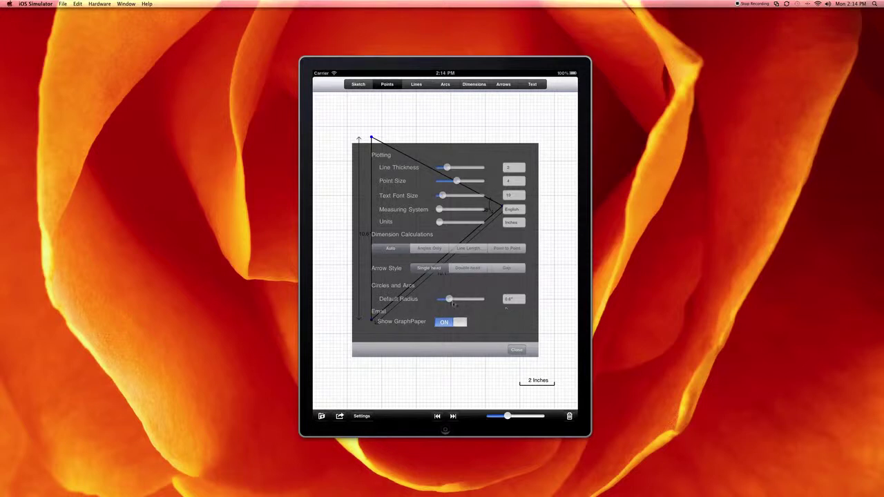
{"action": "left_click_drag", "start_coordinate": [449, 302], "coordinate": [457, 302]}
{"action": "left_click", "coordinate": [516, 349]}
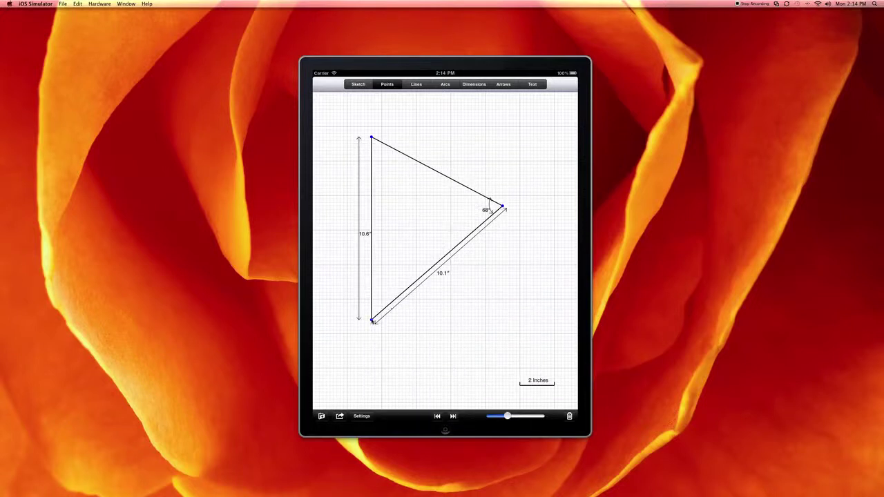
- Round the triangle's bottom corner with an arc and select the points at that corner
{"action": "left_click", "coordinate": [446, 85]}
{"action": "left_click", "coordinate": [374, 321]}
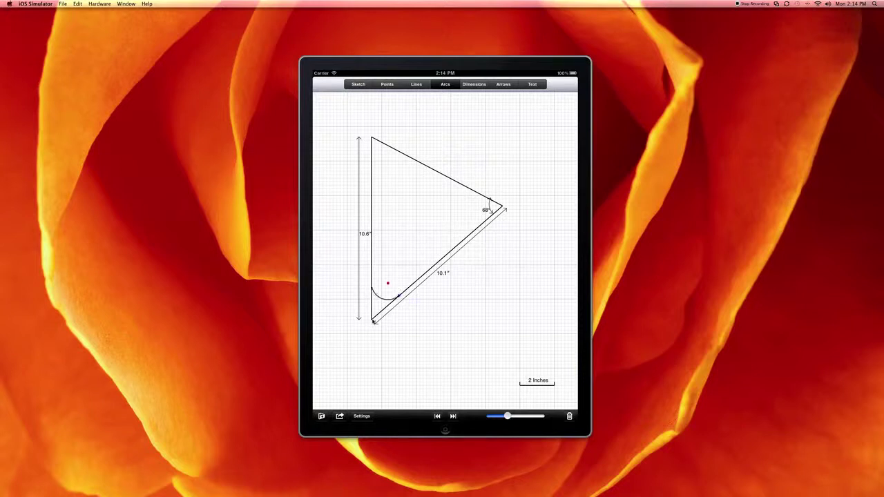
{"action": "left_click", "coordinate": [388, 84]}
{"action": "left_click_drag", "start_coordinate": [344, 282], "coordinate": [408, 339]}
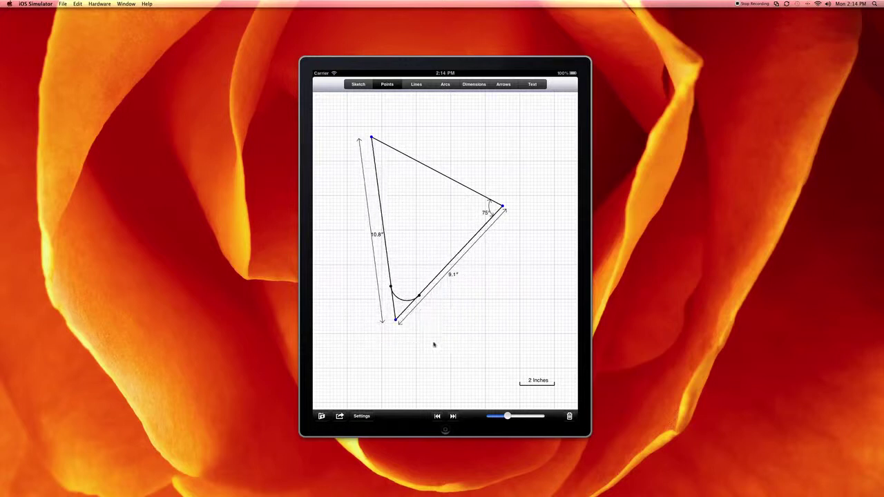
- Replace both sides with new lines running from the arc ends to the 75° vertex and top vertex
{"action": "left_click", "coordinate": [415, 85]}
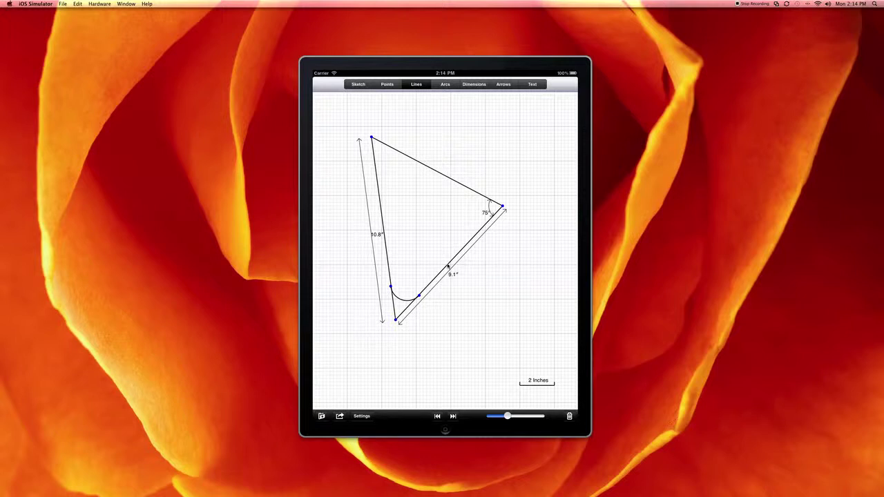
{"action": "left_click", "coordinate": [449, 266]}
{"action": "left_click", "coordinate": [503, 207]}
{"action": "left_click", "coordinate": [386, 243]}
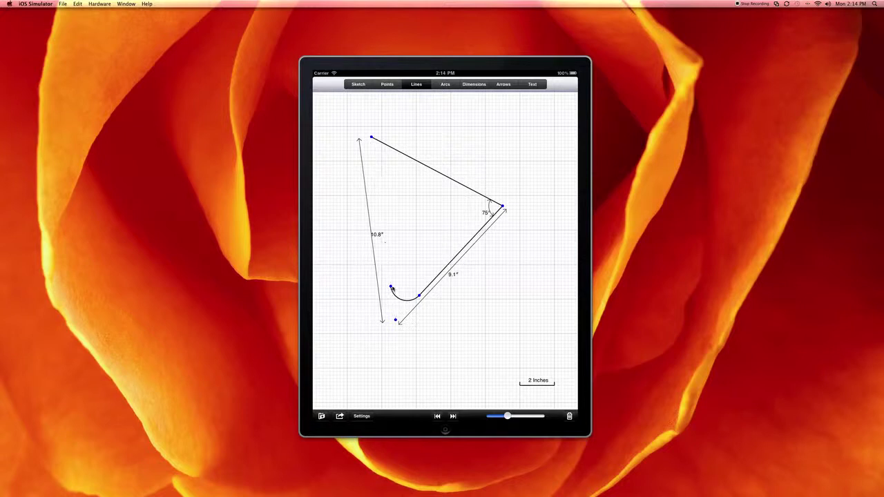
{"action": "left_click", "coordinate": [391, 286]}
{"action": "left_click", "coordinate": [371, 139]}
- Add a long arrow pointing into the triangle's rounded bottom corner, with its tail shortened and steepened
{"action": "left_click", "coordinate": [508, 86]}
{"action": "left_click", "coordinate": [512, 130]}
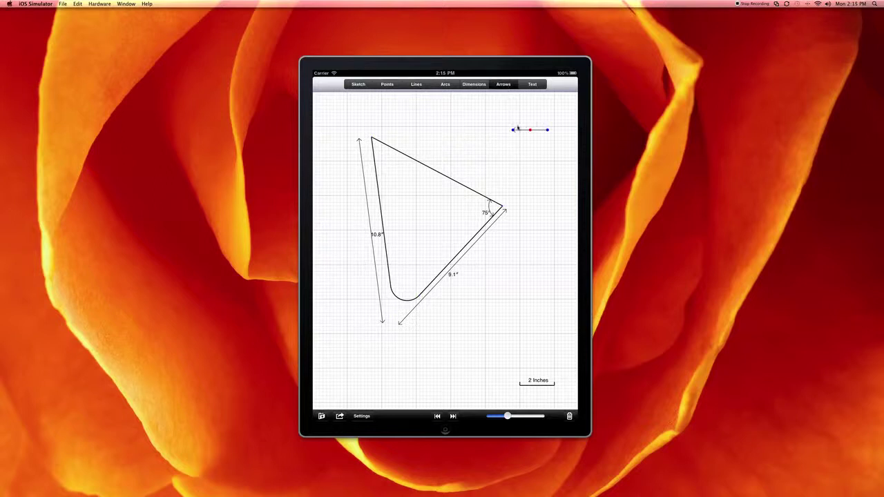
{"action": "left_click_drag", "start_coordinate": [513, 132], "coordinate": [406, 299]}
{"action": "left_click_drag", "start_coordinate": [547, 130], "coordinate": [481, 167]}
- Switch to Text and raise the Text Font Size to 21 in Settings
{"action": "left_click", "coordinate": [530, 87]}
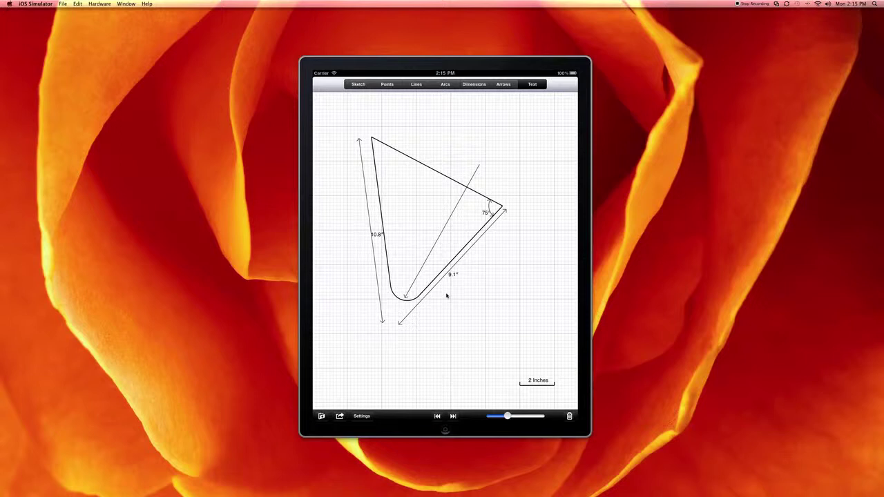
{"action": "left_click", "coordinate": [360, 416]}
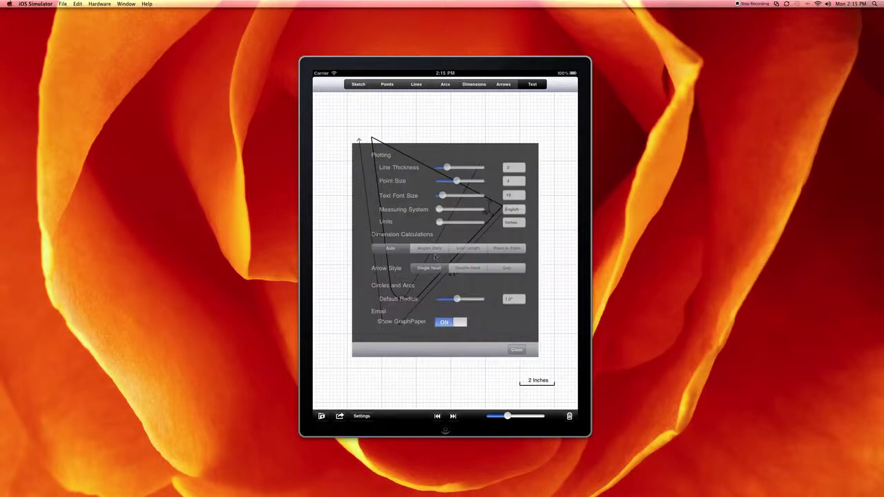
{"action": "left_click_drag", "start_coordinate": [439, 195], "coordinate": [442, 198]}
{"action": "left_click", "coordinate": [517, 349]}
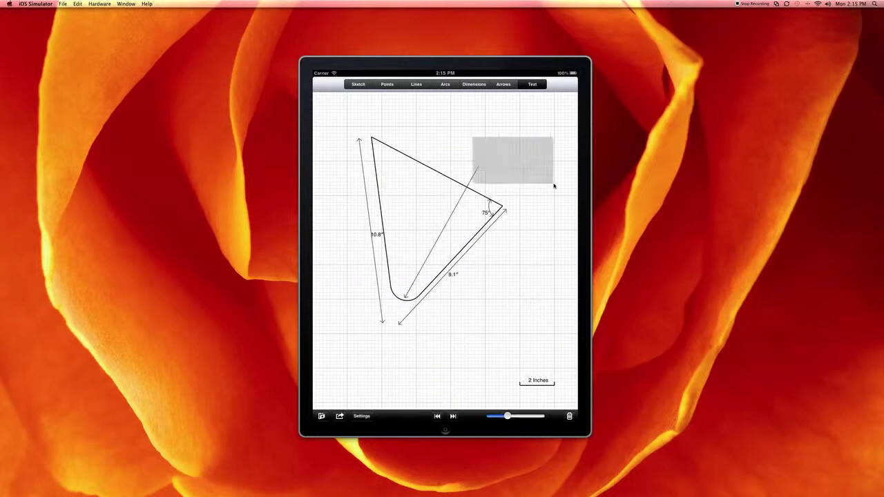
- Add a 'Radius .3"' label and move it to the arrow's upper end
{"action": "left_click_drag", "start_coordinate": [553, 185], "coordinate": [555, 187]}
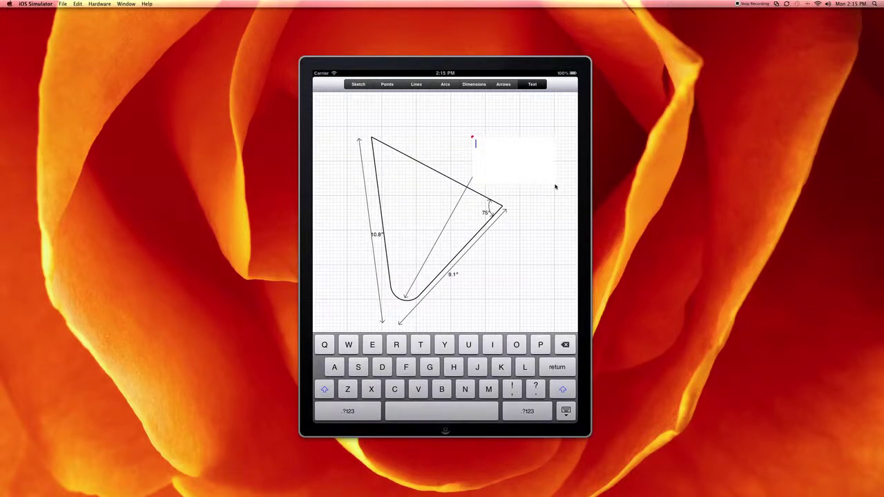
{"action": "type", "text": "Radius .3\""}
{"action": "left_click", "coordinate": [565, 411]}
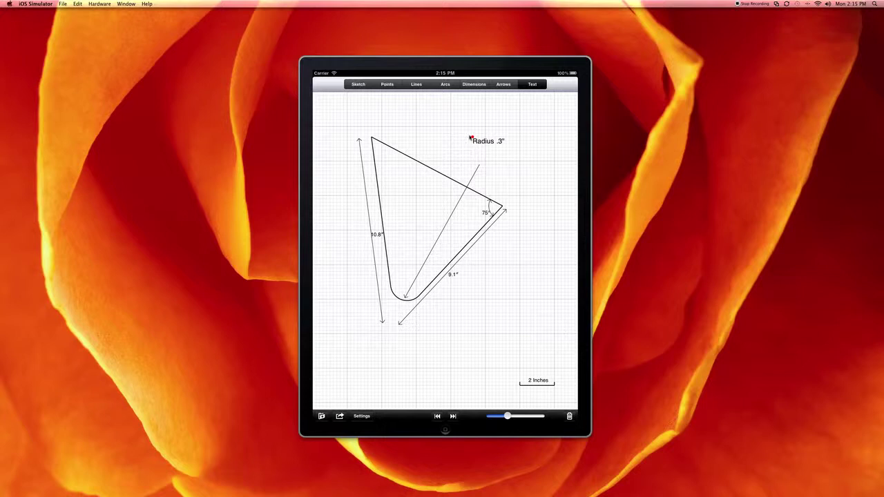
{"action": "left_click_drag", "start_coordinate": [472, 138], "coordinate": [481, 160]}
- Increase the Text Font Size substantially in Settings
{"action": "left_click", "coordinate": [365, 417]}
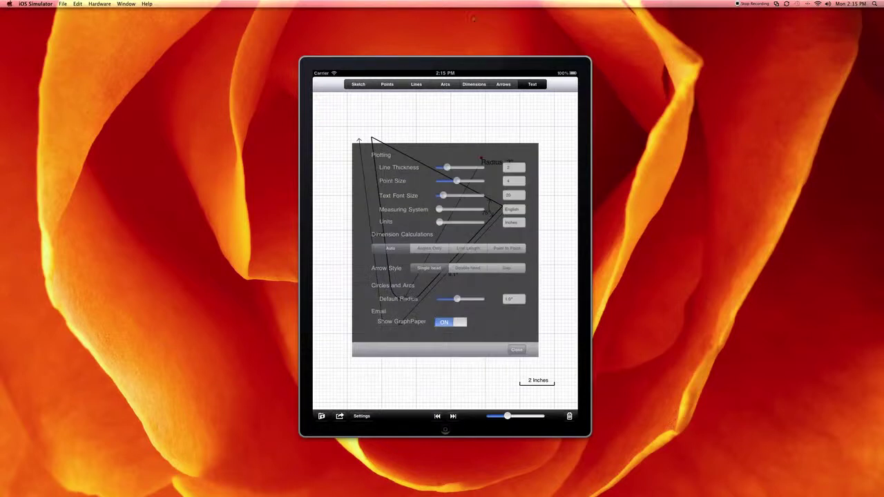
{"action": "left_click_drag", "start_coordinate": [445, 197], "coordinate": [468, 197]}
{"action": "left_click", "coordinate": [516, 350]}
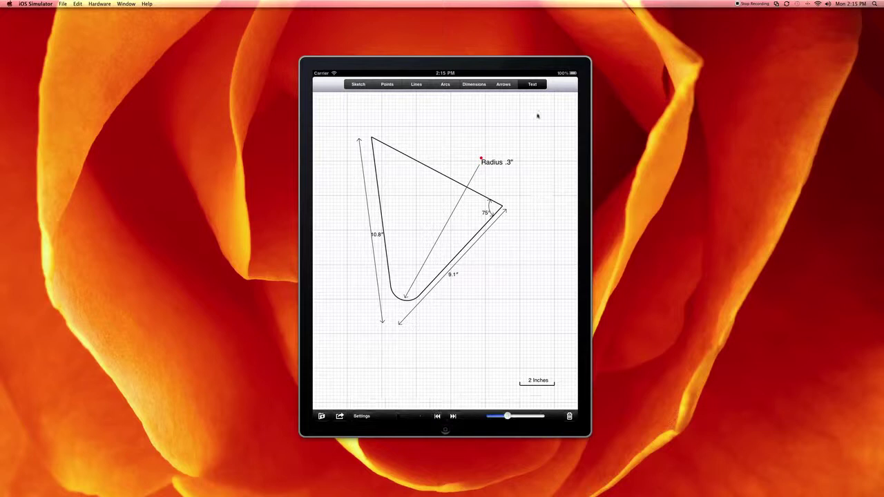
- Add the title 'Example 1' in a text box above the triangle
{"action": "left_click_drag", "start_coordinate": [392, 109], "coordinate": [524, 150]}
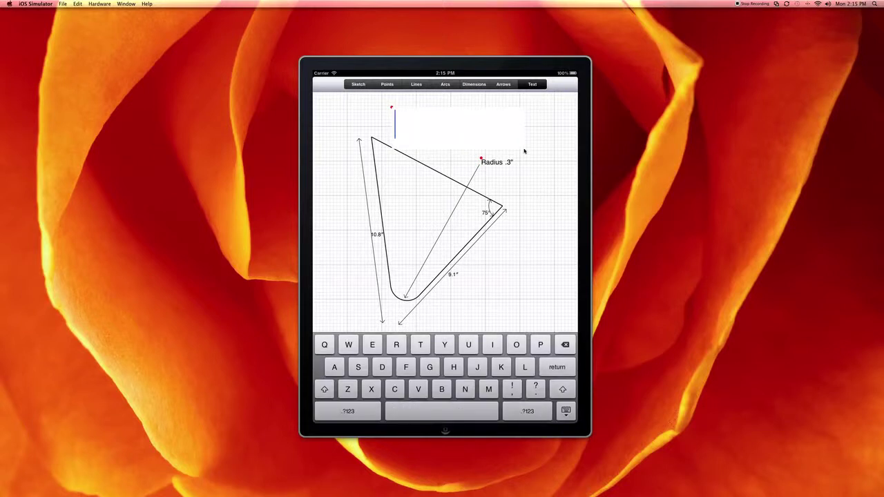
{"action": "type", "text": "Example "}
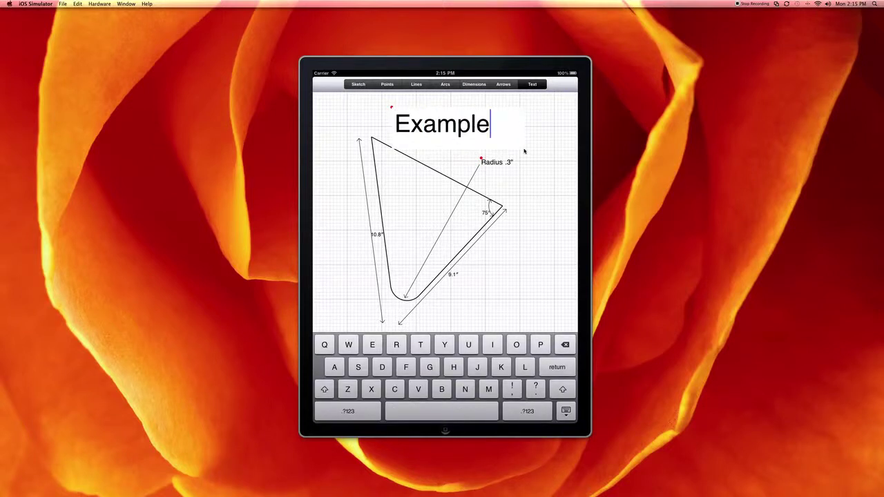
{"action": "type", "text": "!"}
{"action": "key", "text": "BackSpace"}
{"action": "type", "text": "1"}
{"action": "left_click", "coordinate": [560, 412]}
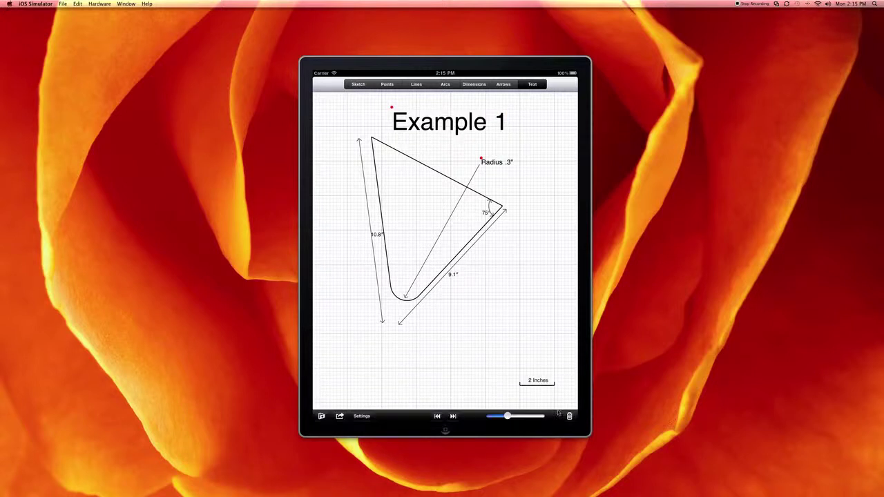
- On the previous kitchen layout page, move the two-bowl sink into the upper-right counter and select the cooktop
{"action": "left_click", "coordinate": [438, 418]}
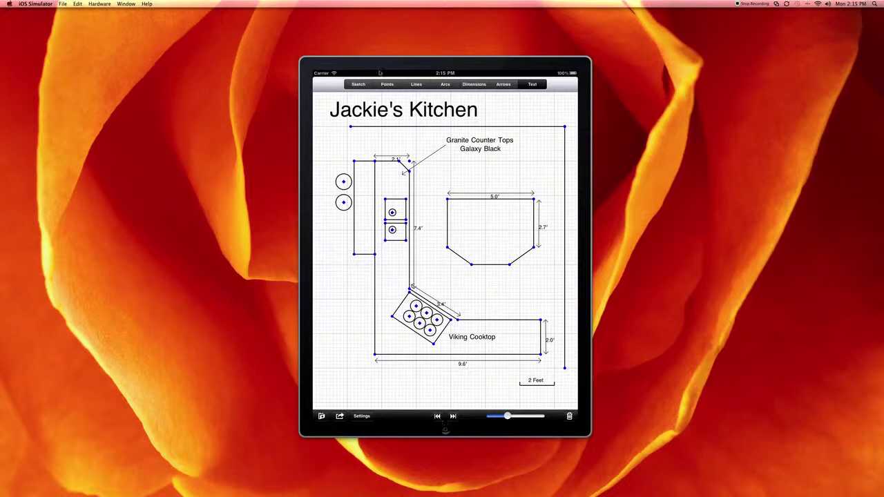
{"action": "left_click", "coordinate": [384, 86]}
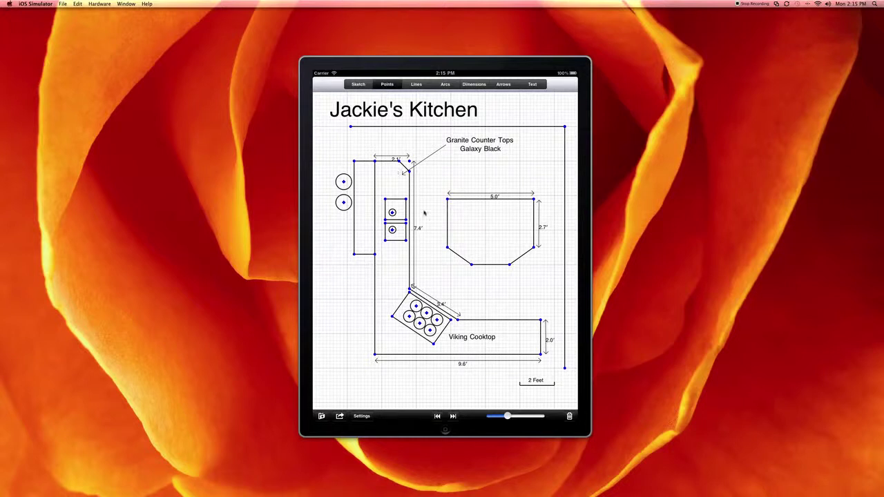
{"action": "left_click_drag", "start_coordinate": [424, 189], "coordinate": [379, 254]}
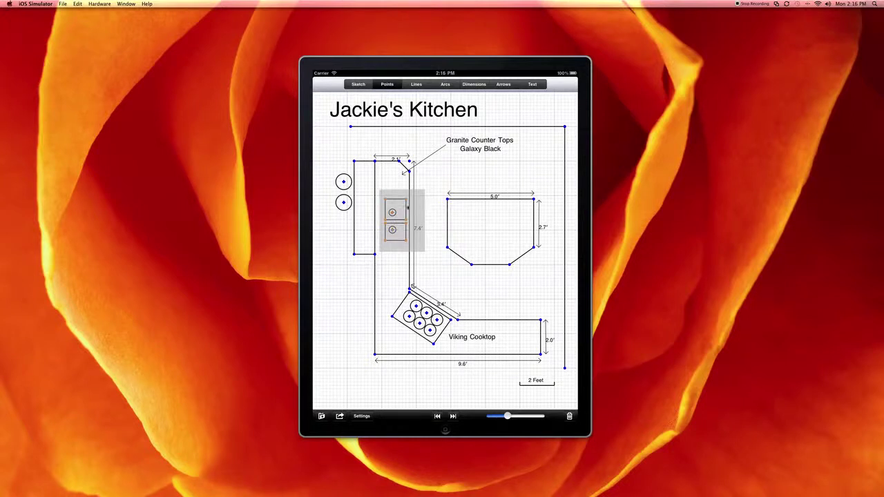
{"action": "left_click_drag", "start_coordinate": [408, 208], "coordinate": [468, 211]}
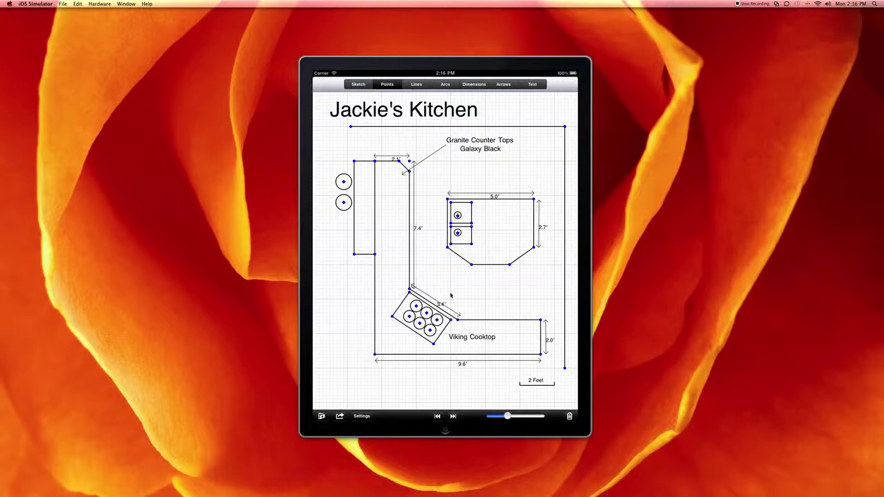
{"action": "left_click_drag", "start_coordinate": [451, 326], "coordinate": [387, 375]}
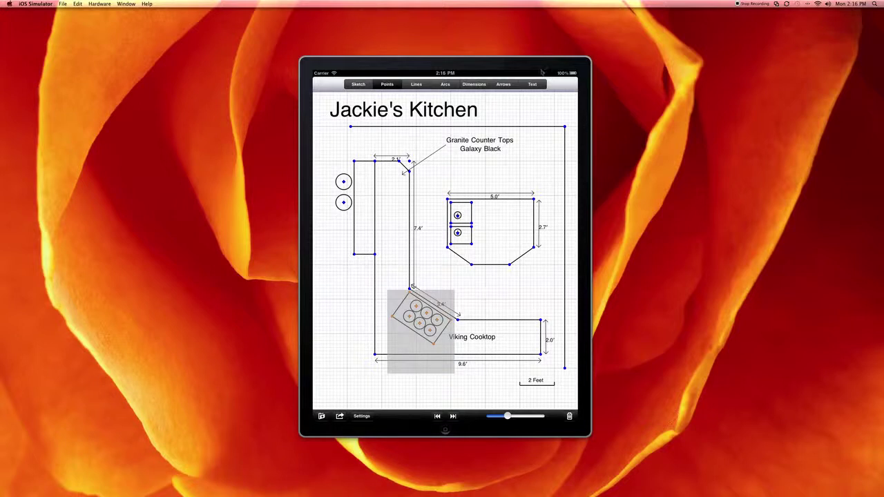
- Add a trial arrow to the kitchen plan, undo it, and return to the earlier Graph Pad page
{"action": "left_click", "coordinate": [501, 85]}
{"action": "left_click", "coordinate": [510, 165]}
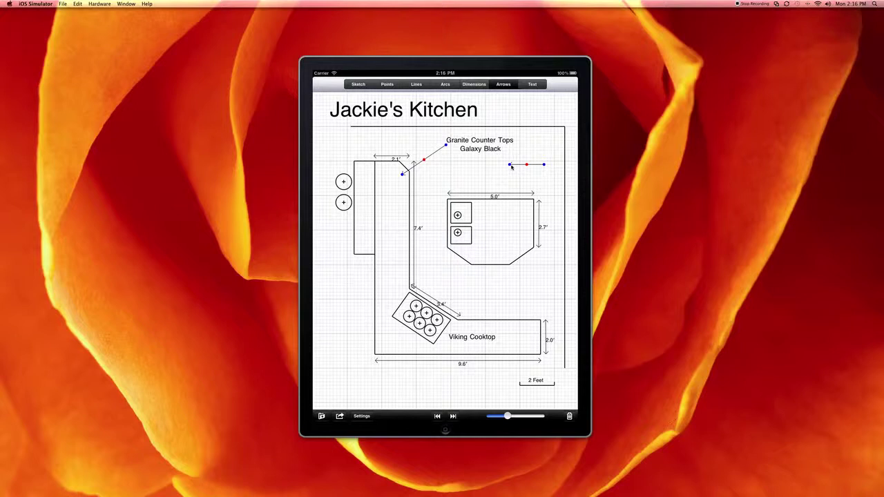
{"action": "left_click_drag", "start_coordinate": [545, 166], "coordinate": [525, 163]}
{"action": "left_click", "coordinate": [521, 163]}
{"action": "left_click", "coordinate": [437, 416]}
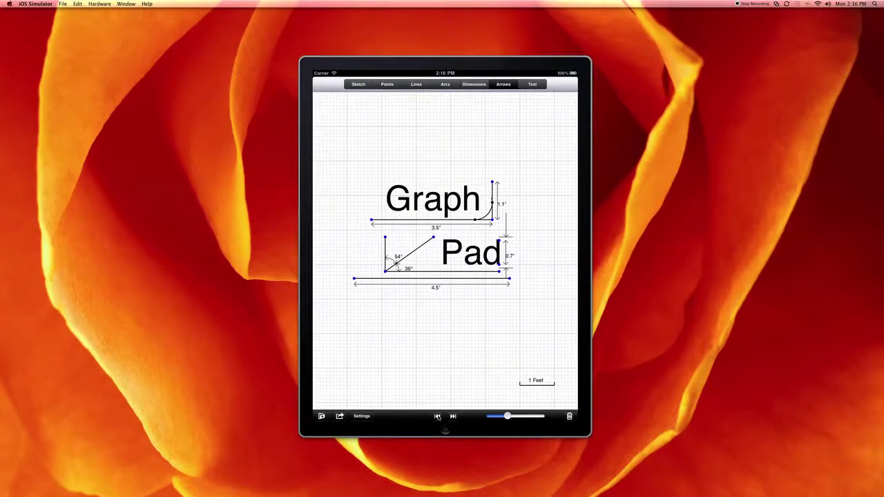